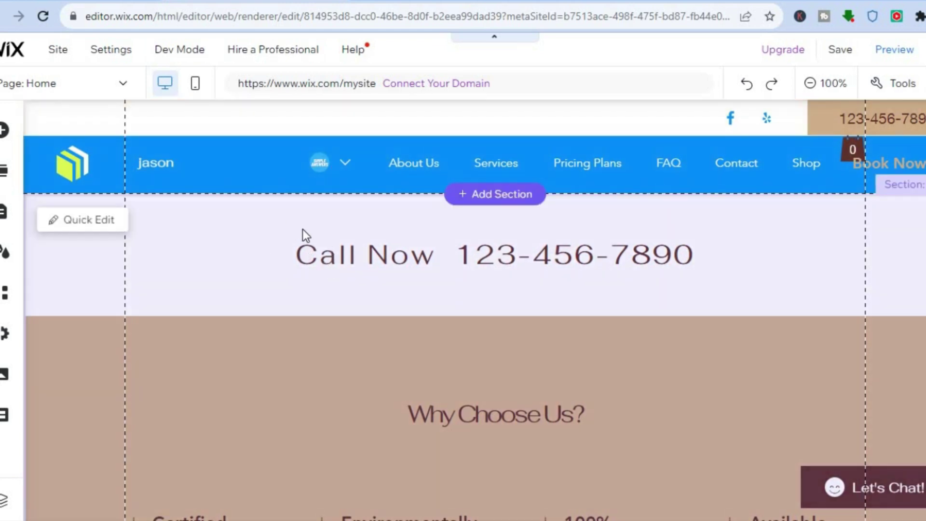
Step: Add a blank section below the header, above the Call Now strip
left_click(503, 203)
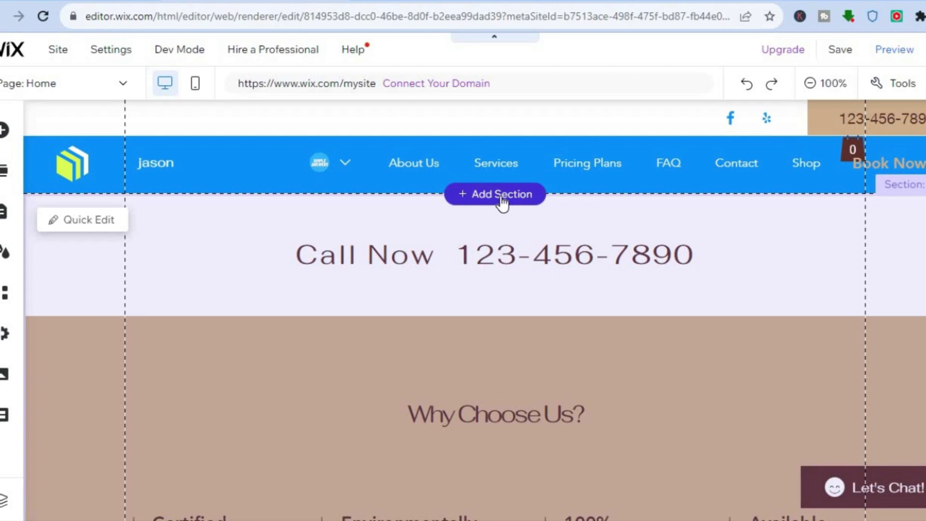
left_click(503, 203)
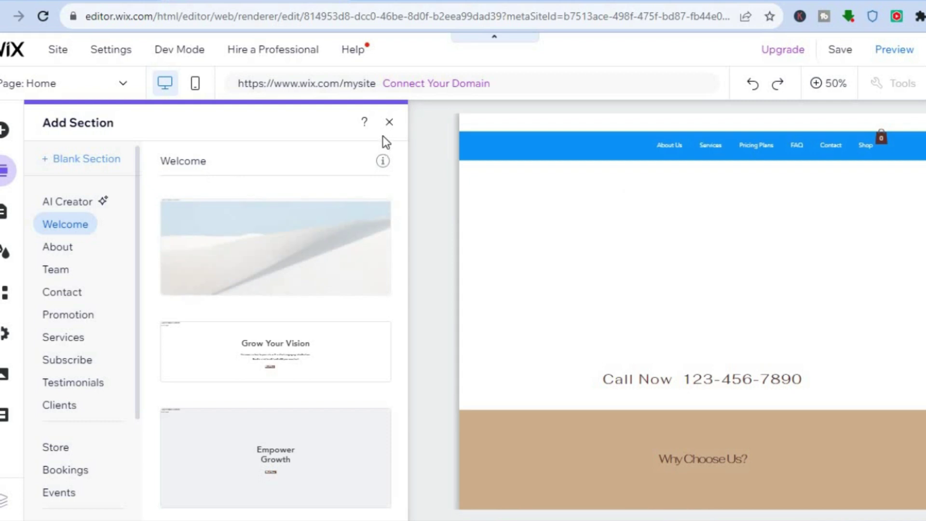
left_click(387, 123)
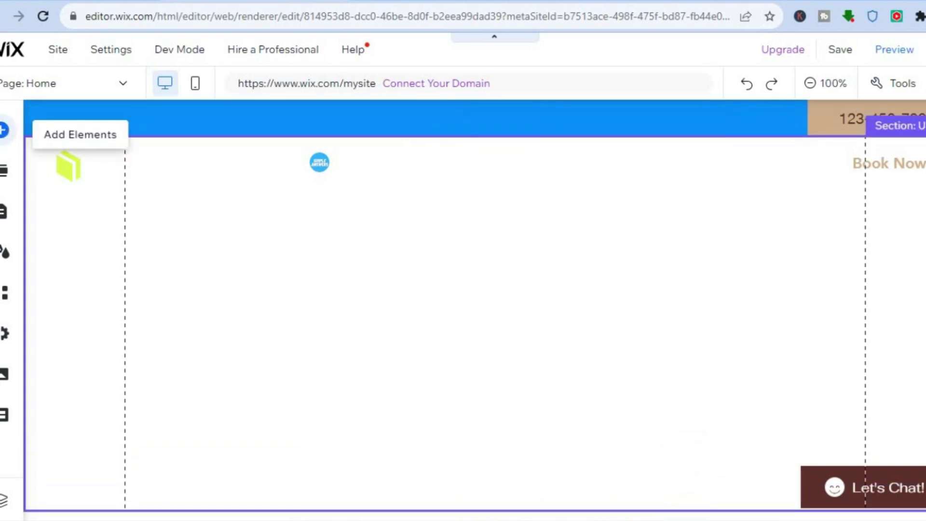
Step: Drag the Citizen design from Interactive > Full Width Slideshows into the new section
left_click(4, 132)
left_click(72, 330)
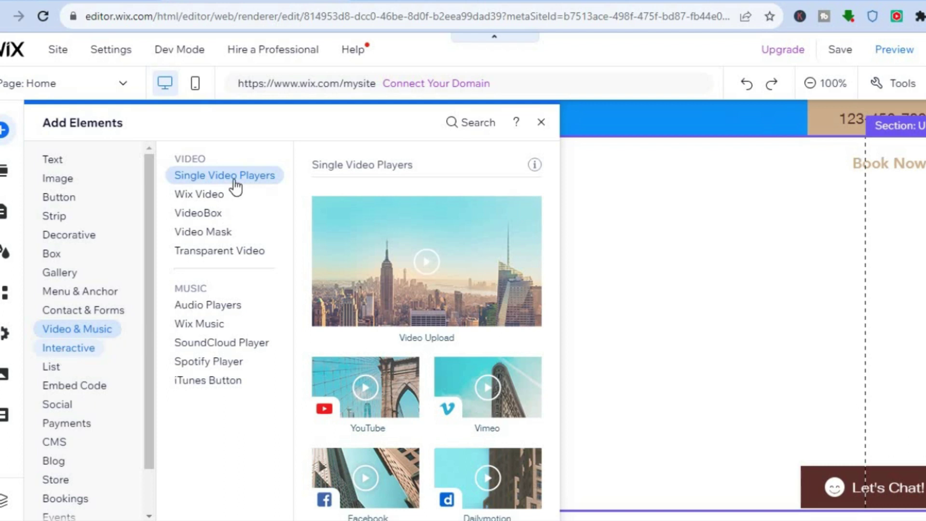
left_click(66, 349)
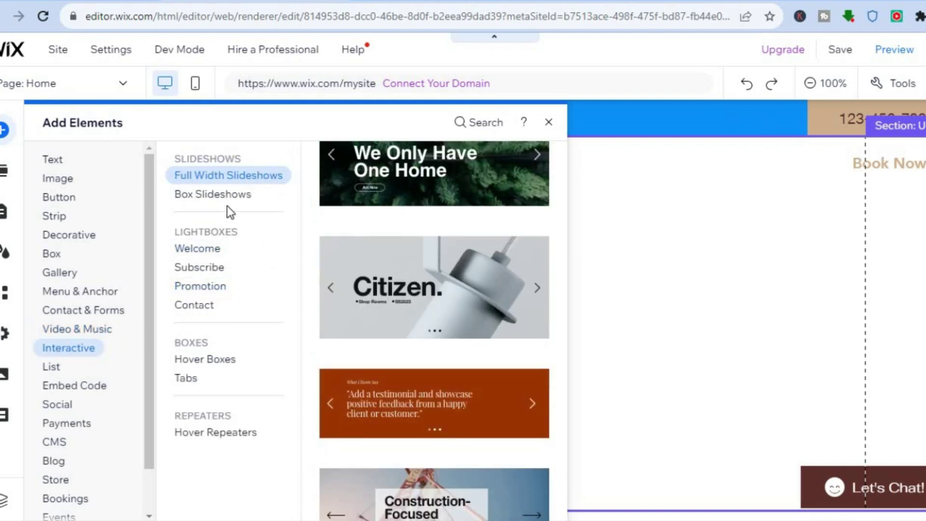
left_click(245, 176)
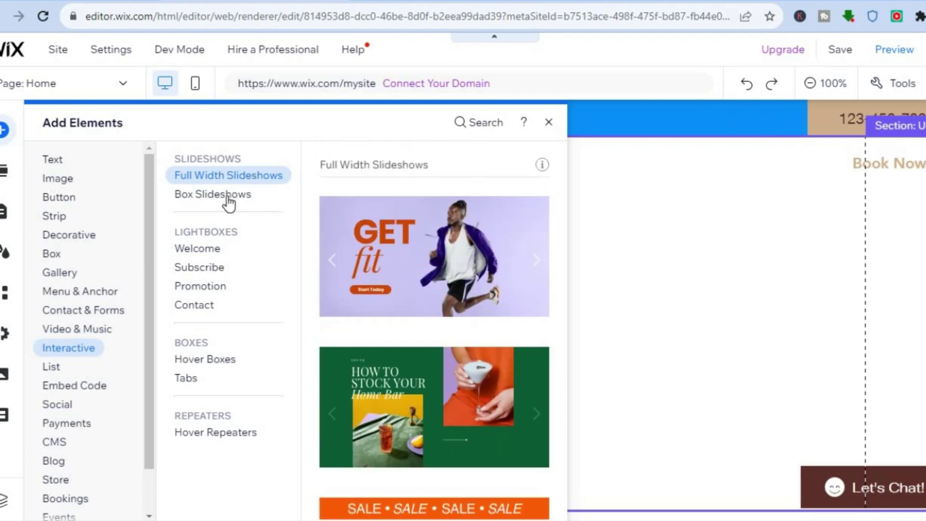
left_click(227, 197)
left_click(254, 180)
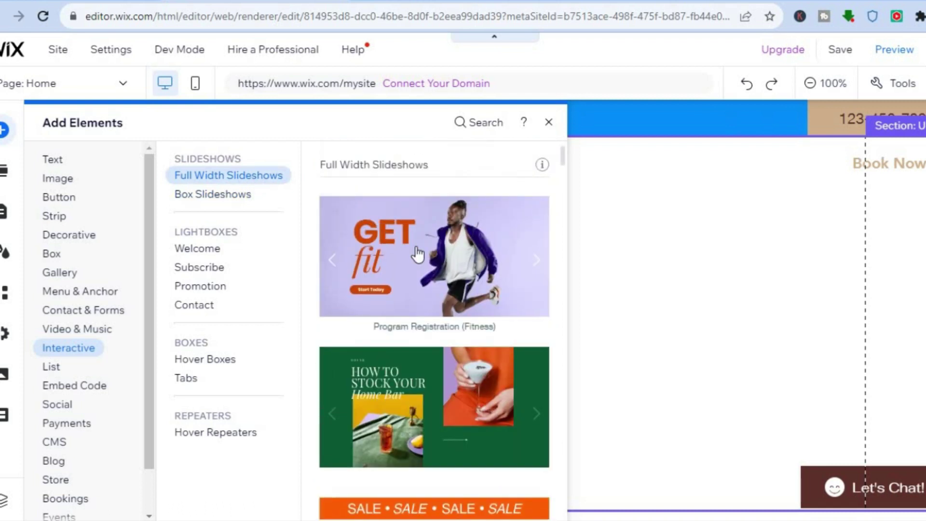
left_click_drag(565, 152, 562, 202)
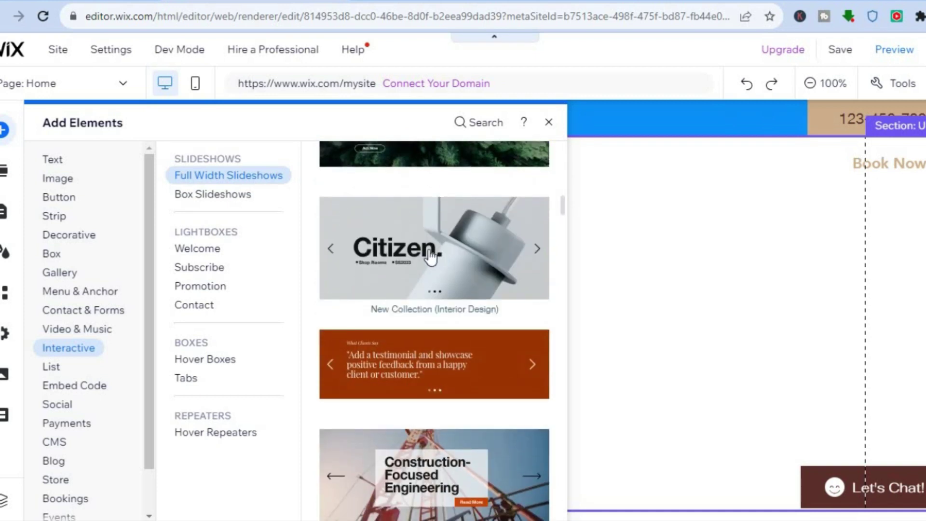
left_click_drag(431, 255, 644, 246)
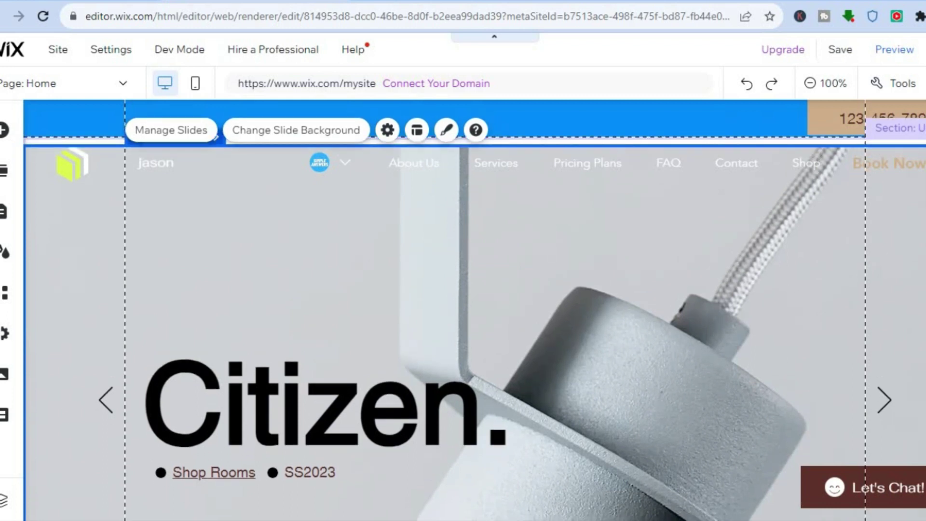
Step: Advance the slideshow to its Flock and third slides, then open Quick Edit
scroll(473, 308, "down", 5)
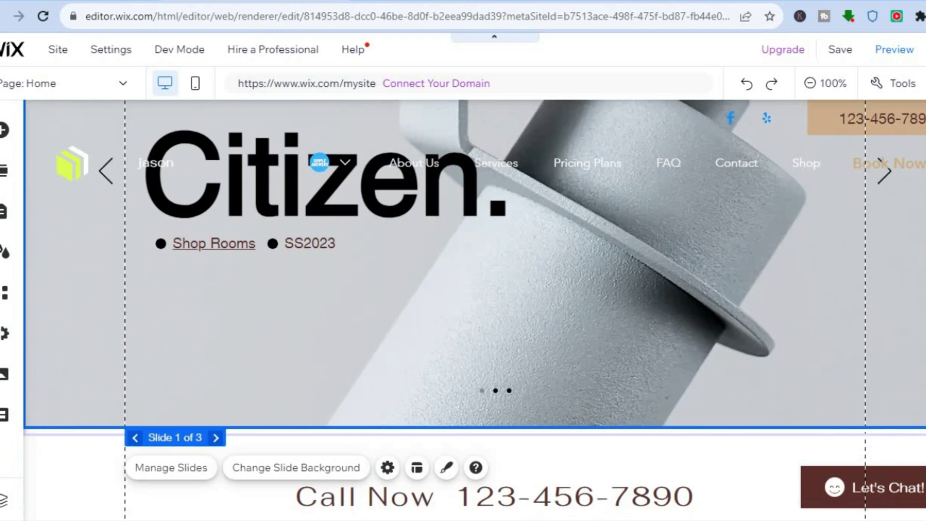
scroll(886, 257, "up", 2)
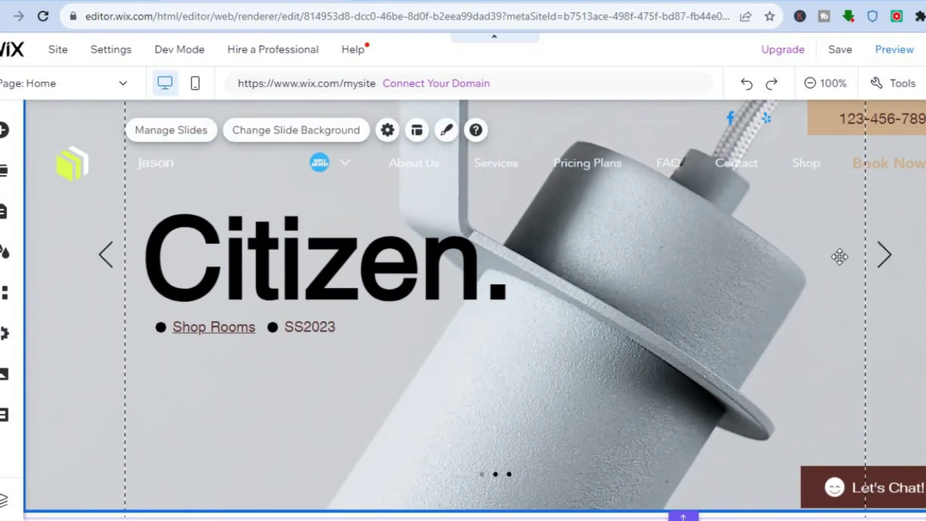
scroll(498, 271, "down", 3)
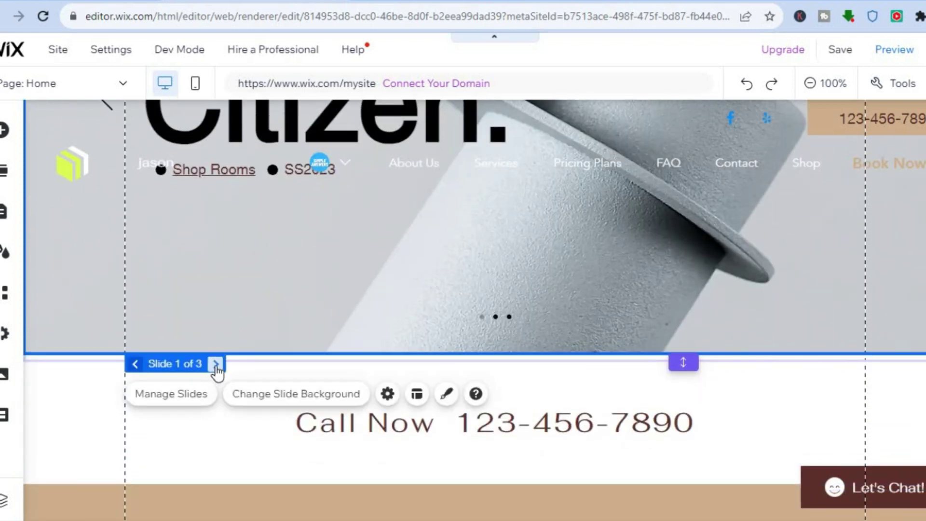
left_click(216, 366)
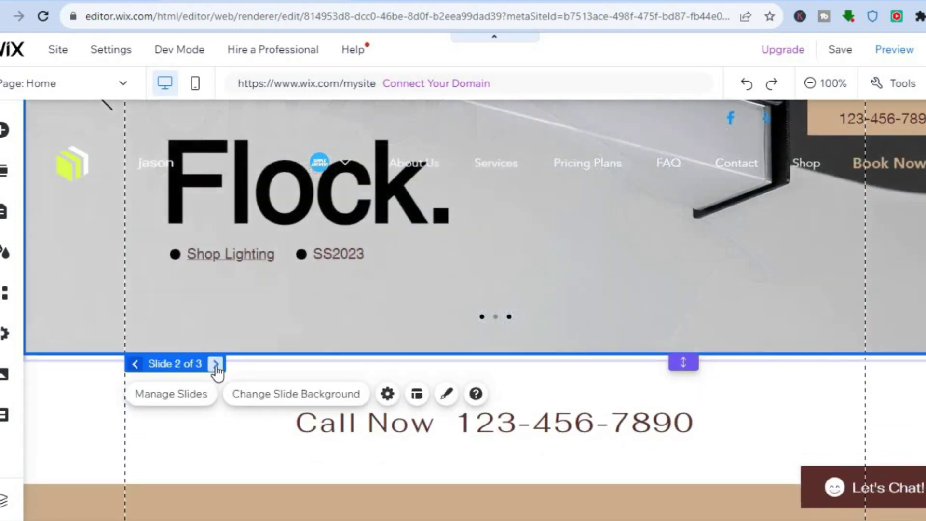
left_click(216, 365)
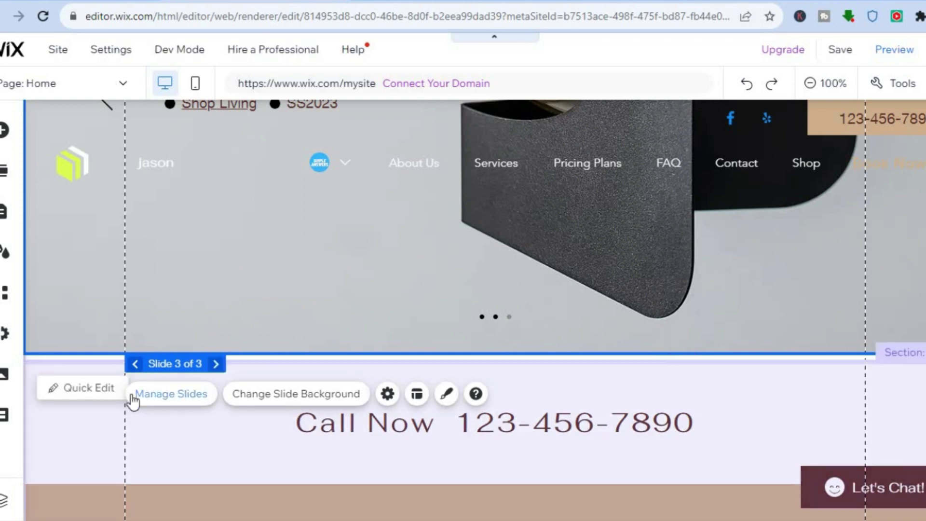
left_click(97, 387)
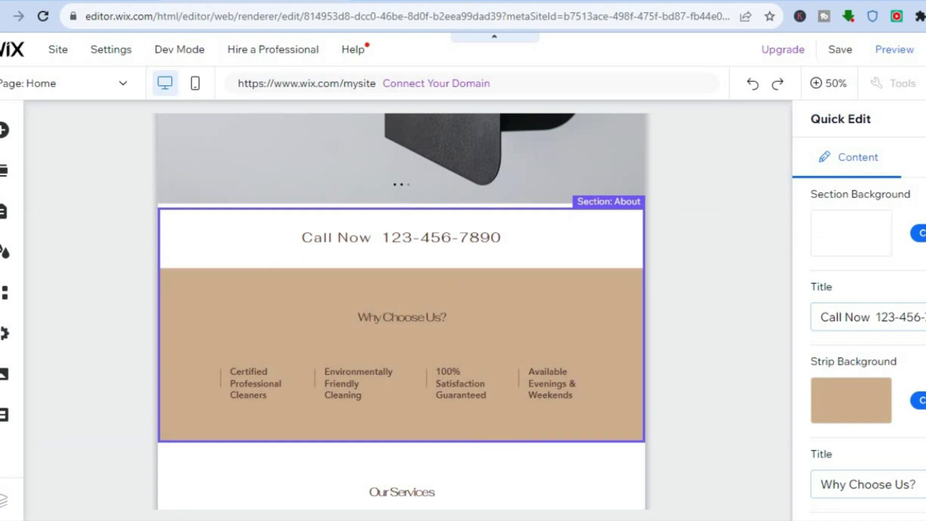
Step: Select the slideshow section and expand Slide 1's background and 'Citizen.' fields in Quick Edit
left_click(505, 149)
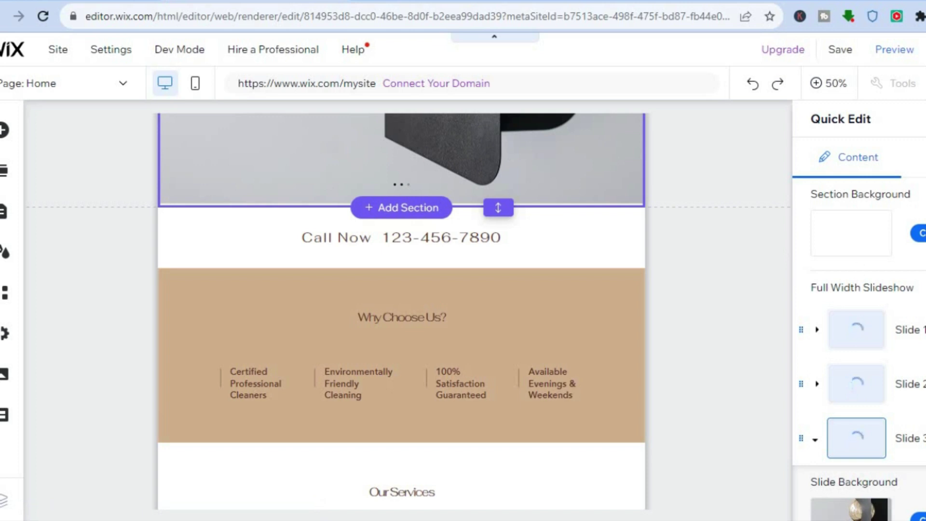
scroll(859, 338, "down", 2)
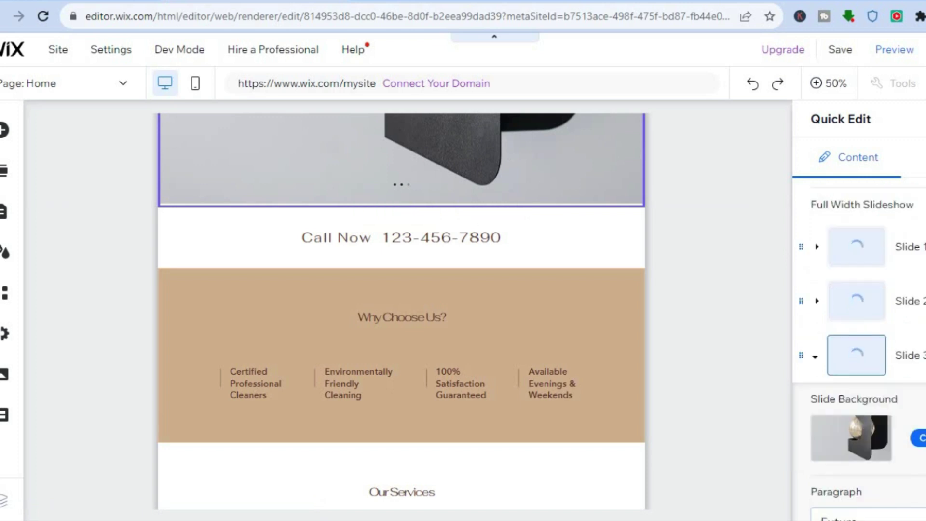
scroll(859, 313, "down", 3)
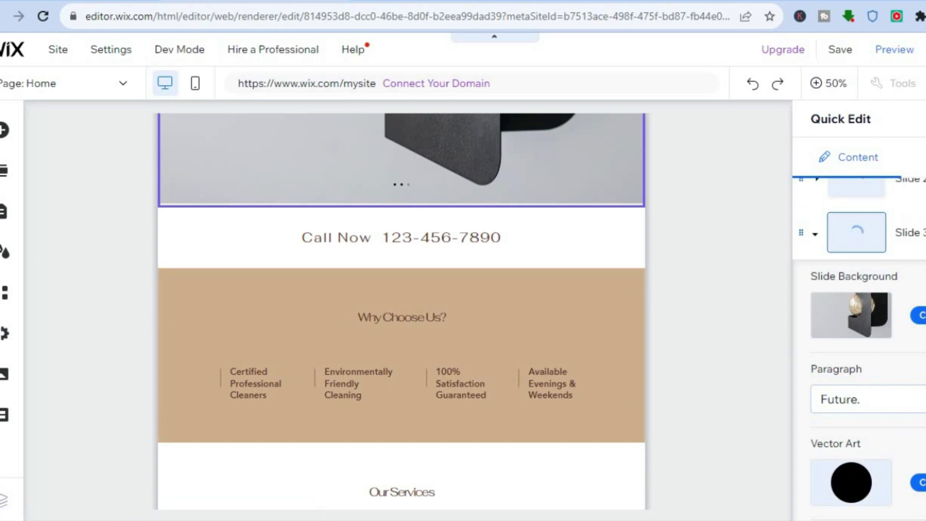
scroll(859, 338, "down", 5)
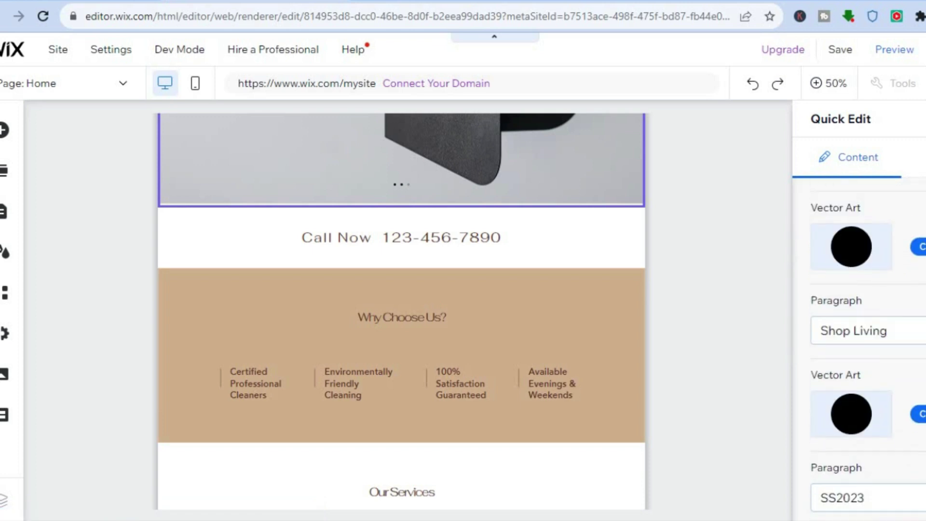
scroll(859, 338, "down", 1)
scroll(858, 347, "up", 6)
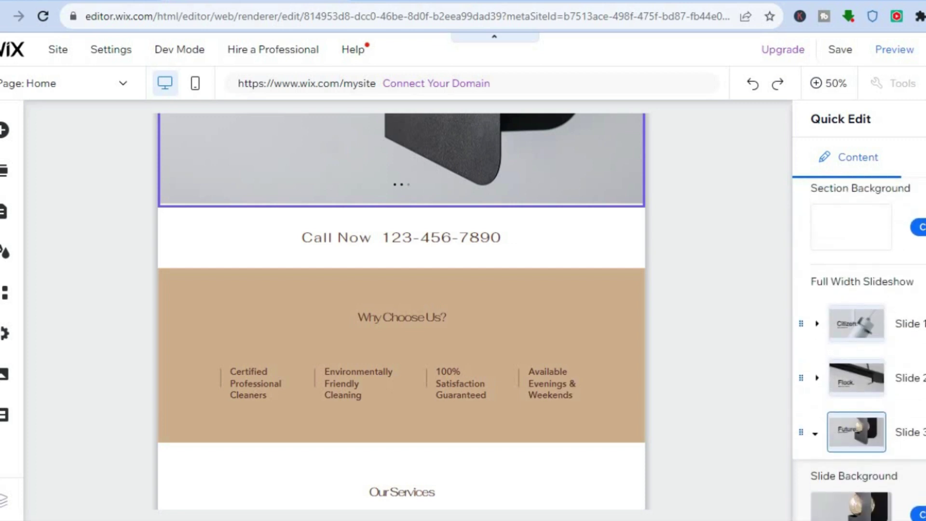
left_click(855, 329)
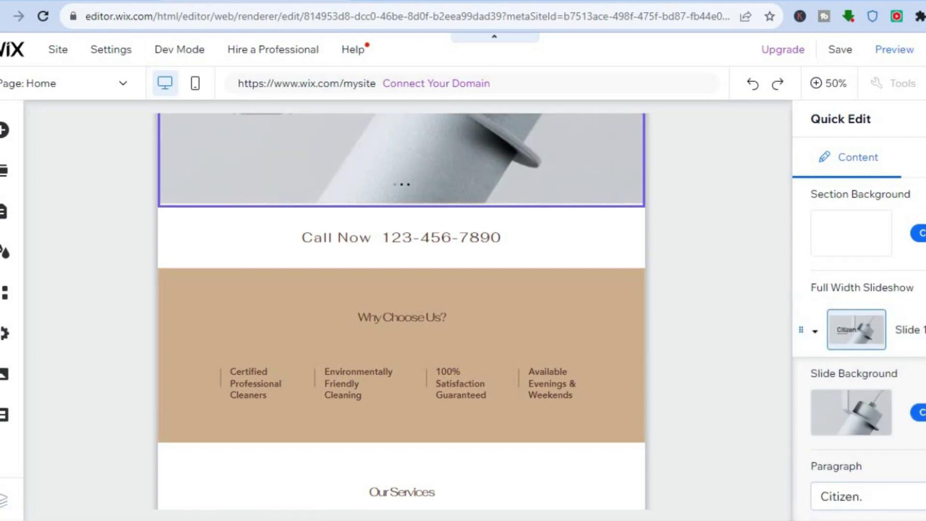
scroll(858, 355, "down", 3)
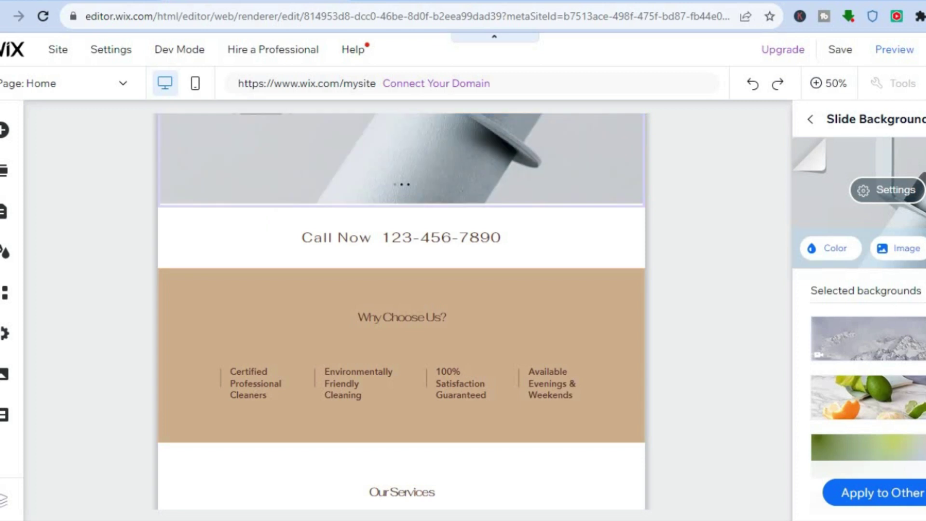
Step: Set Slide 1's background to the Snowy Mountain video and return to its content fields
scroll(868, 367, "down", 2)
scroll(883, 353, "up", 2)
mouse_move(881, 329)
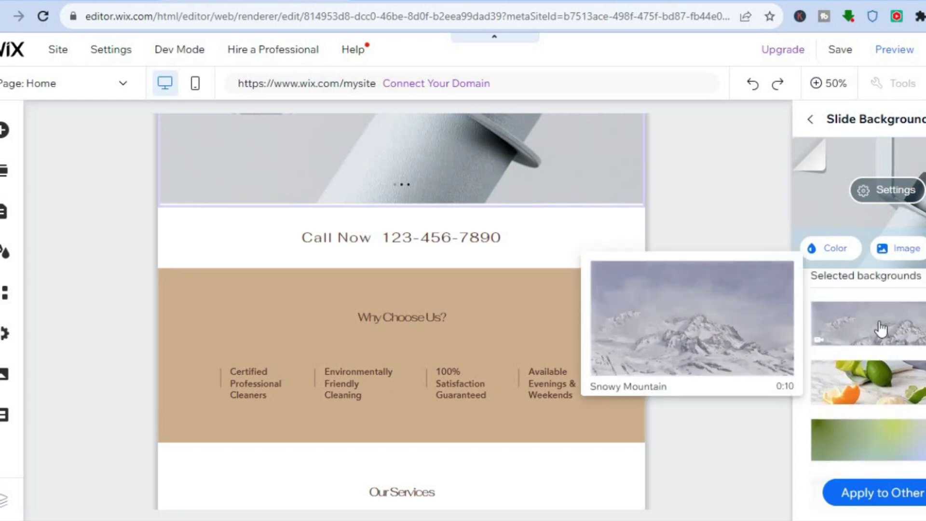
left_click(881, 330)
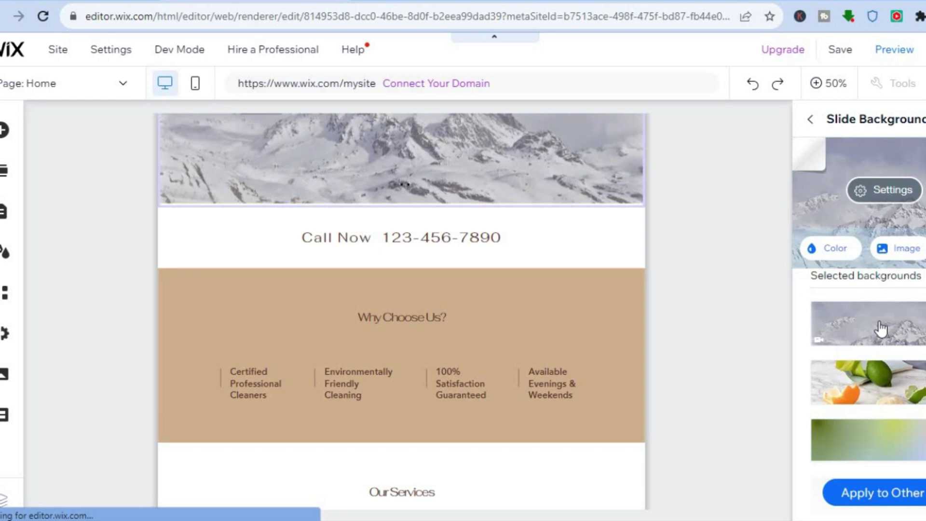
left_click(813, 121)
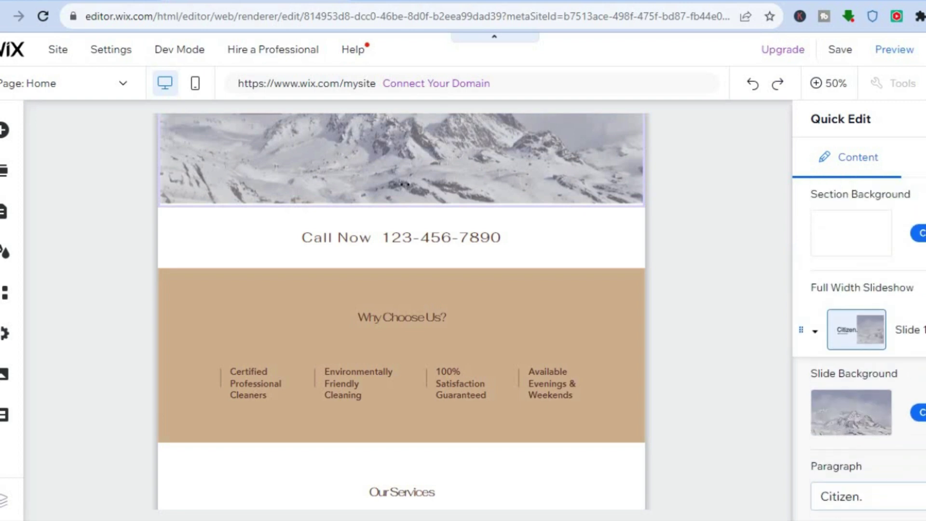
scroll(859, 338, "down", 8)
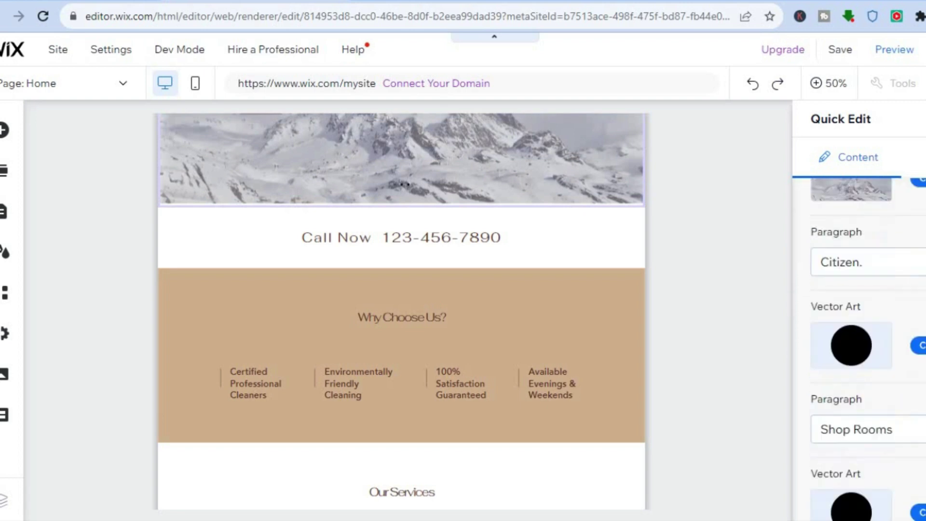
scroll(858, 348, "down", 3)
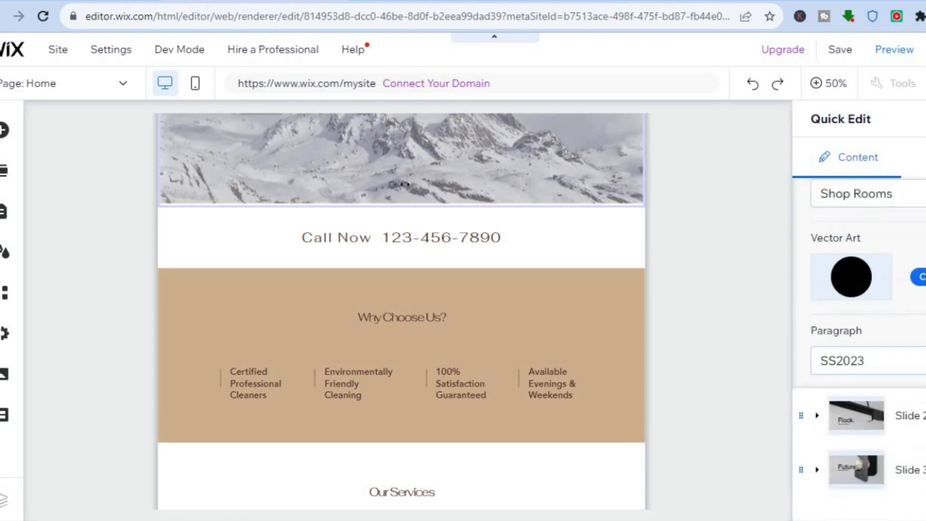
Step: Give Slide 2, the Flock. slide, the Citrus Fruits image as its background
left_click(879, 416)
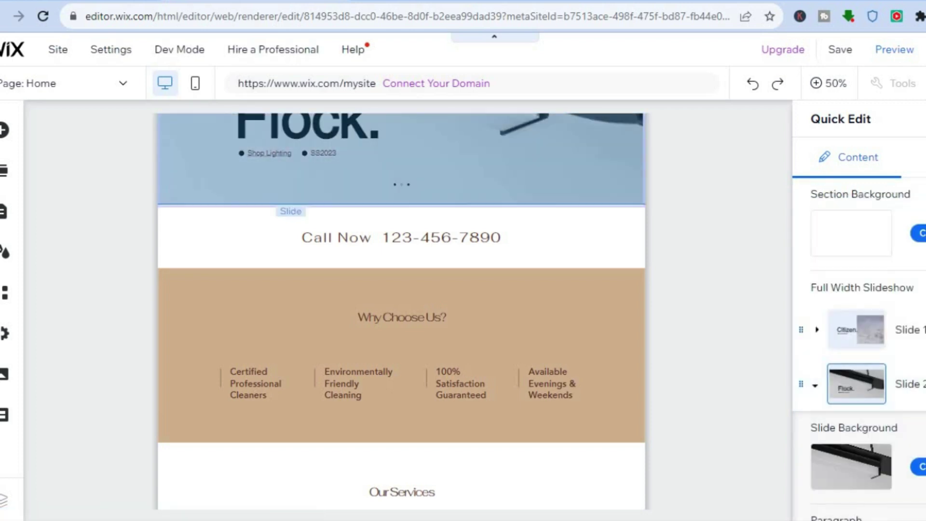
left_click(920, 467)
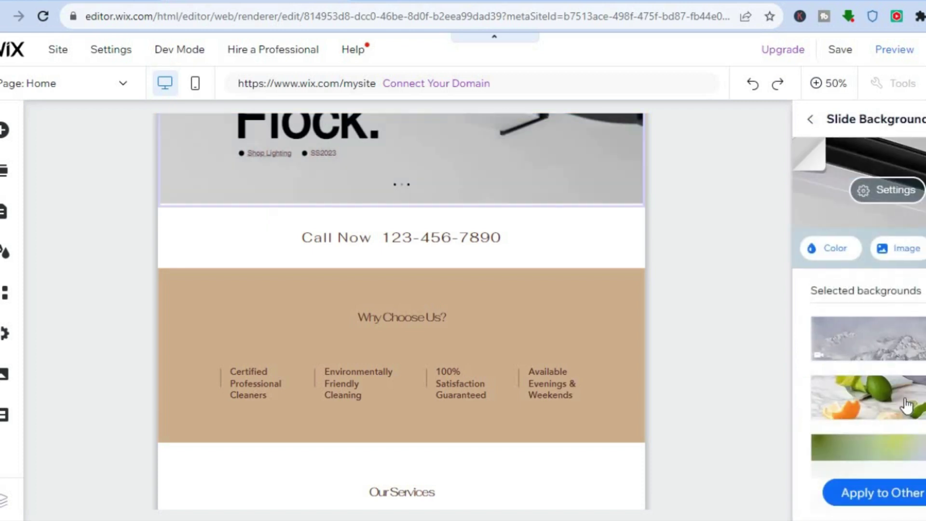
mouse_move(907, 405)
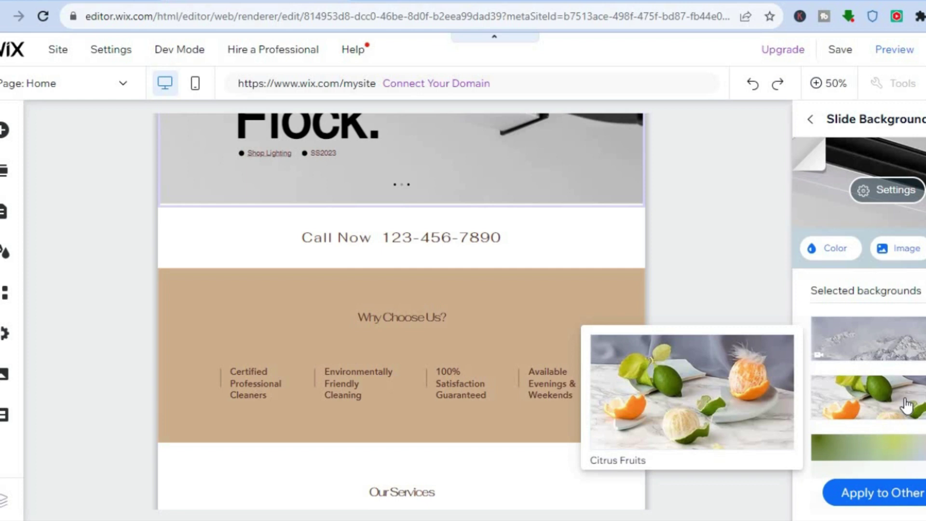
left_click(907, 405)
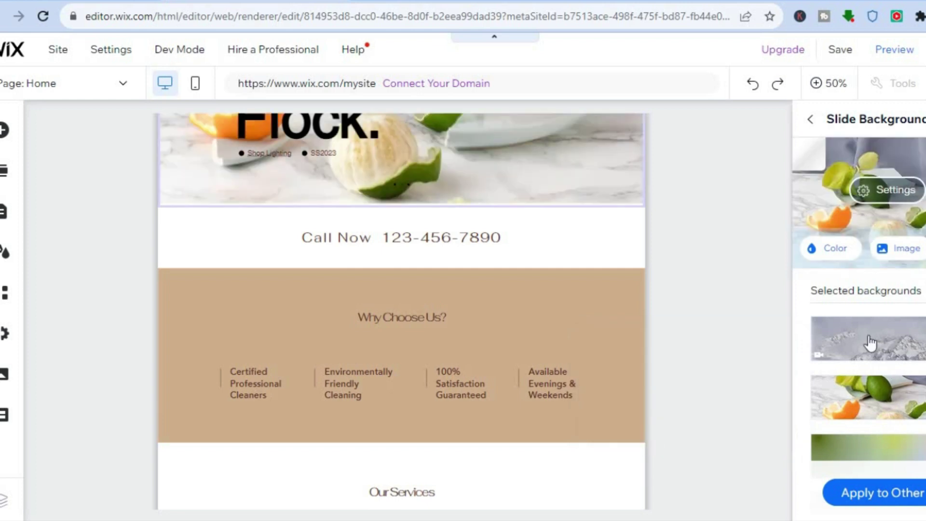
Step: Underline the 'Flock.' heading on Slide 2 with Ctrl+U
left_click(811, 121)
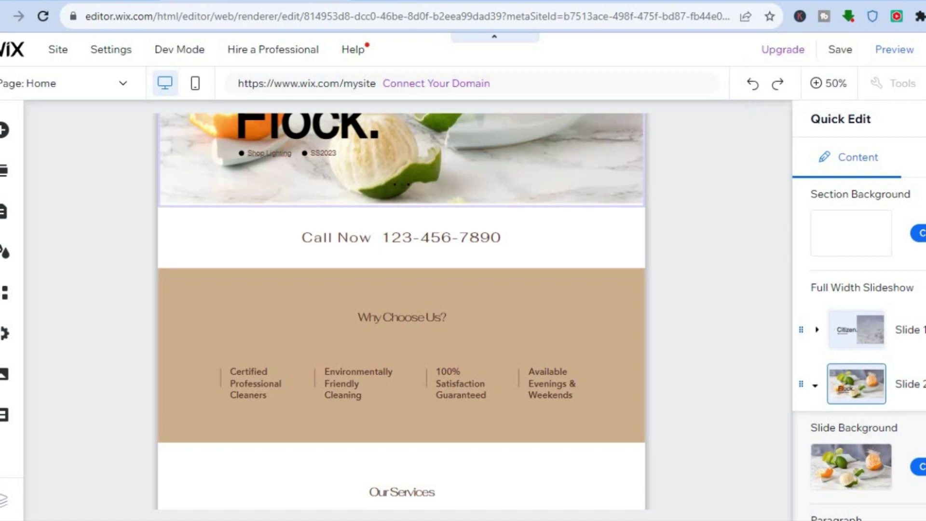
scroll(859, 348, "down", 4)
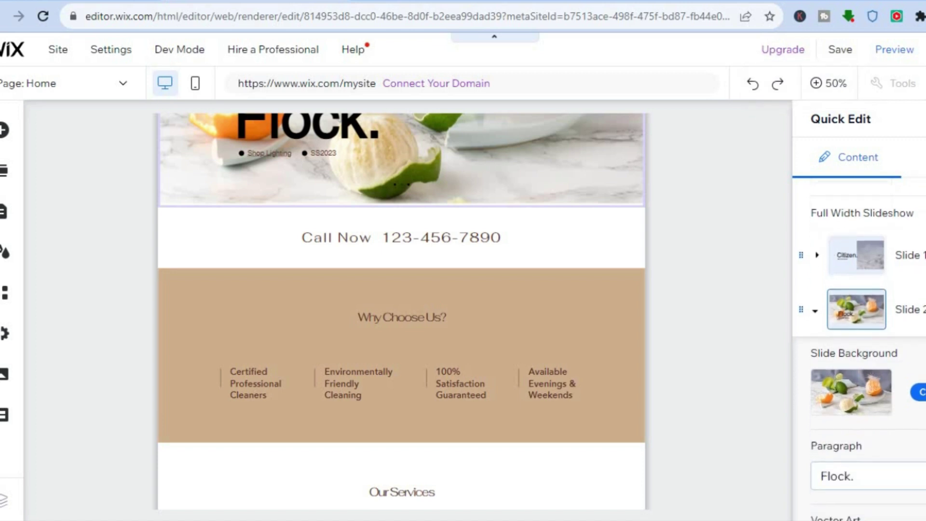
scroll(859, 347, "down", 1)
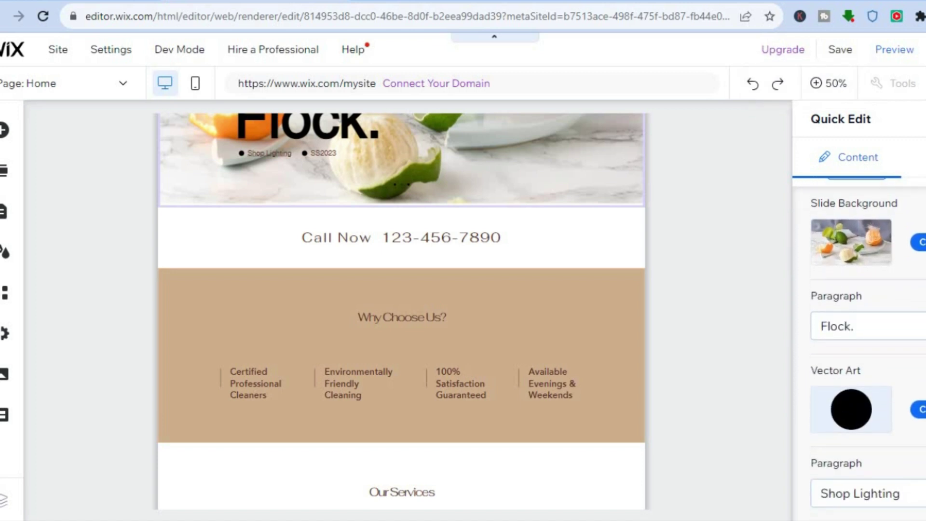
left_click(863, 327)
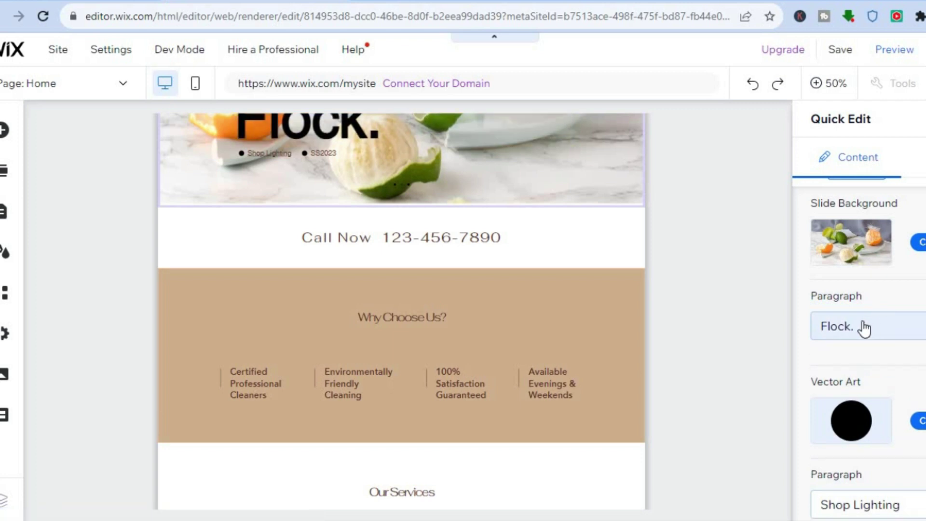
left_click(863, 328)
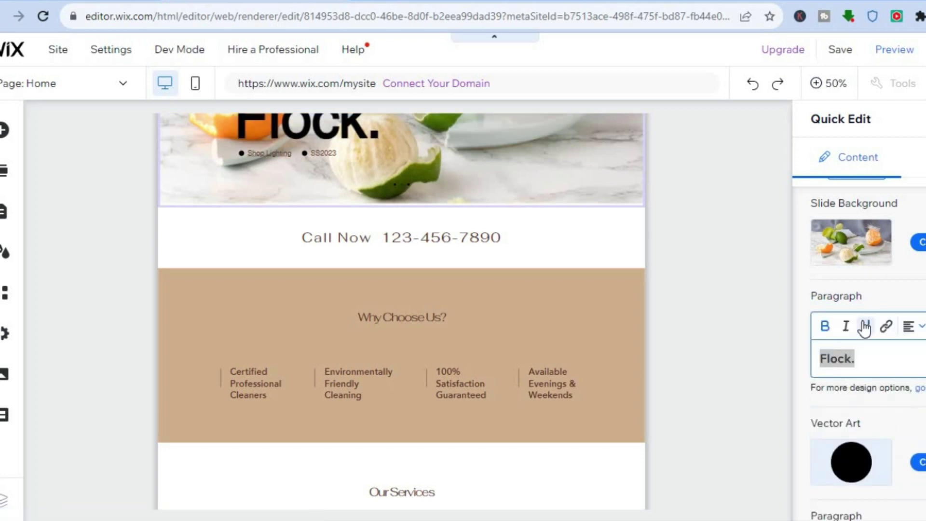
double_click(862, 364)
key("ctrl+u")
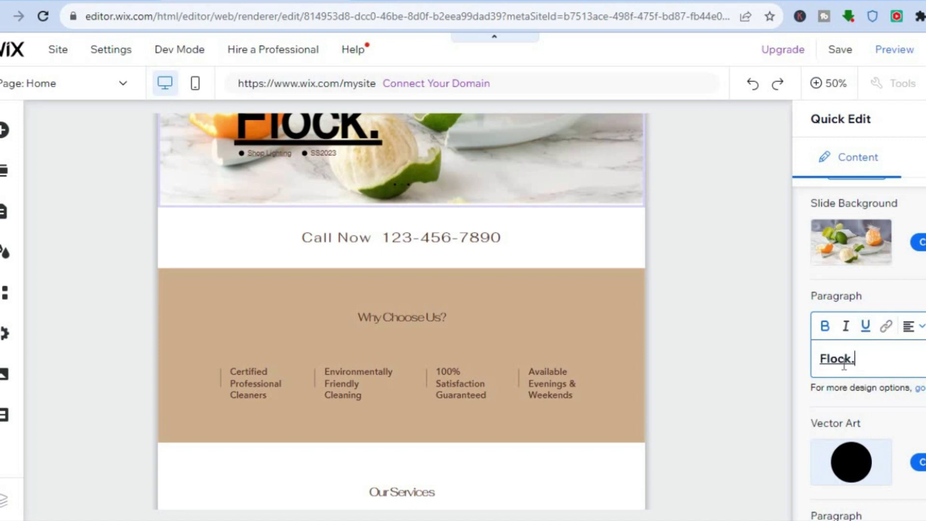
Step: Replace the heading text with 'TEST'
left_click_drag(854, 359, 815, 361)
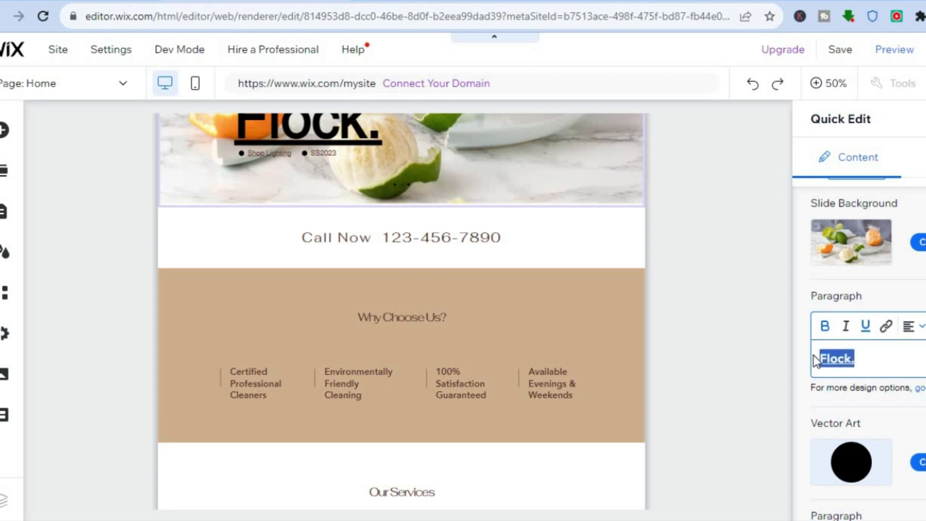
key("BackSpace")
type("TEST")
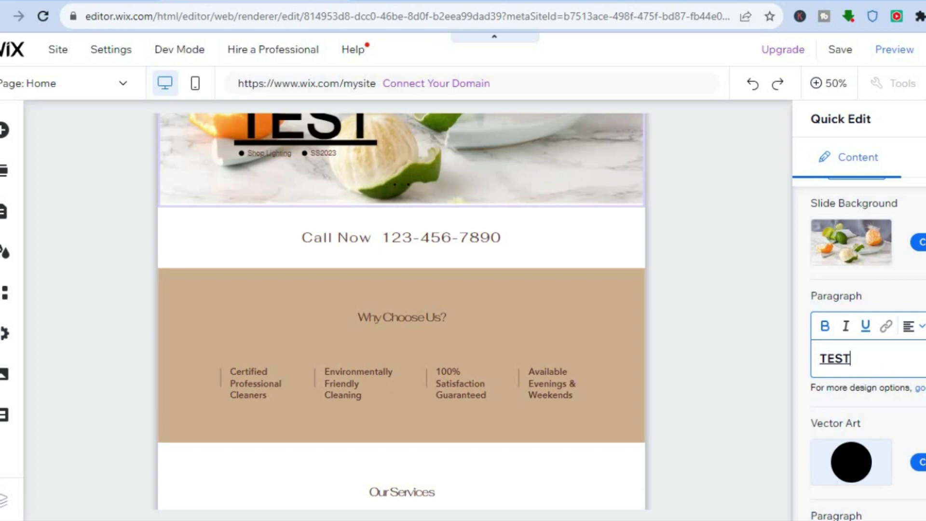
double_click(820, 359)
left_click(887, 328)
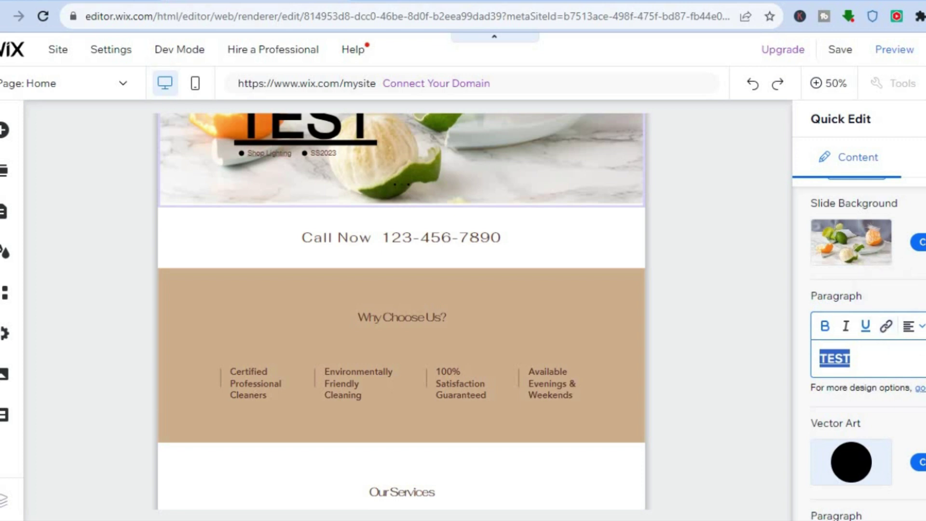
scroll(860, 347, "down", 3)
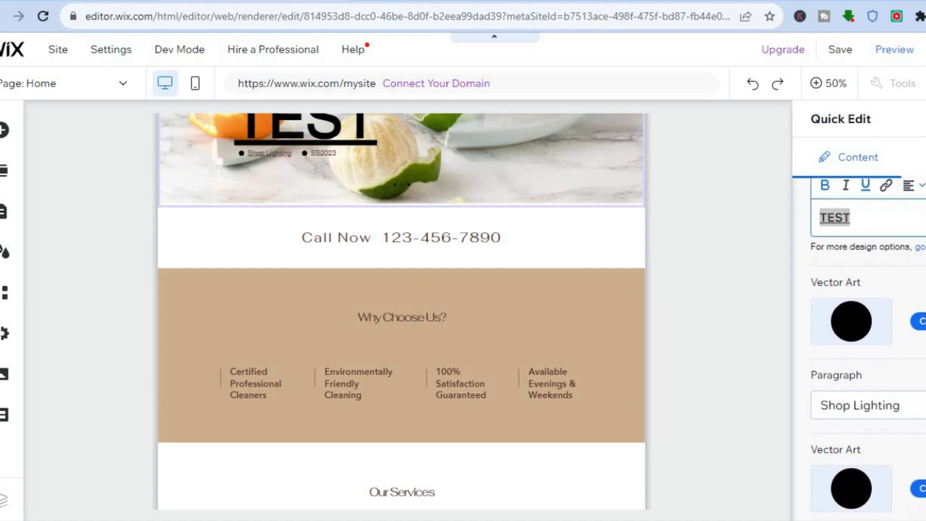
Step: Drag Slide 3, the lamp slide, above Slide 2 in the Quick Edit list
scroll(859, 348, "down", 3)
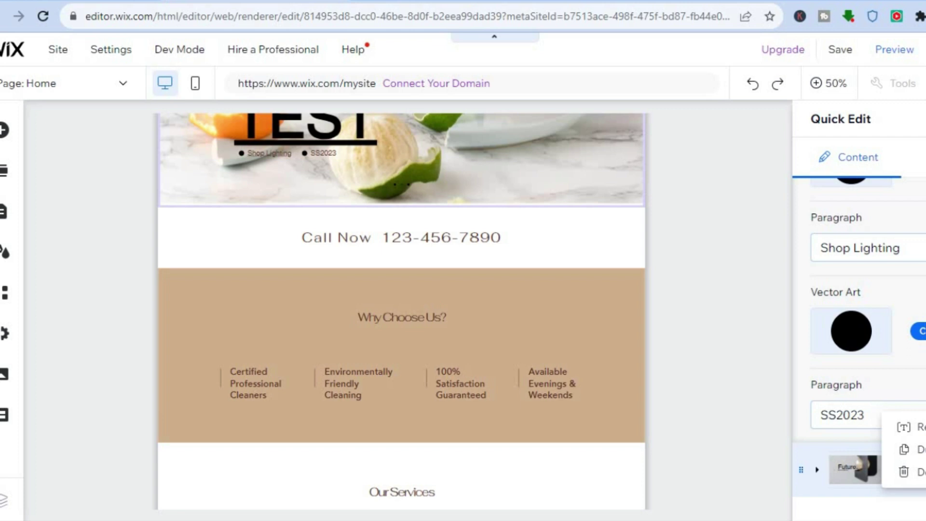
left_click(895, 510)
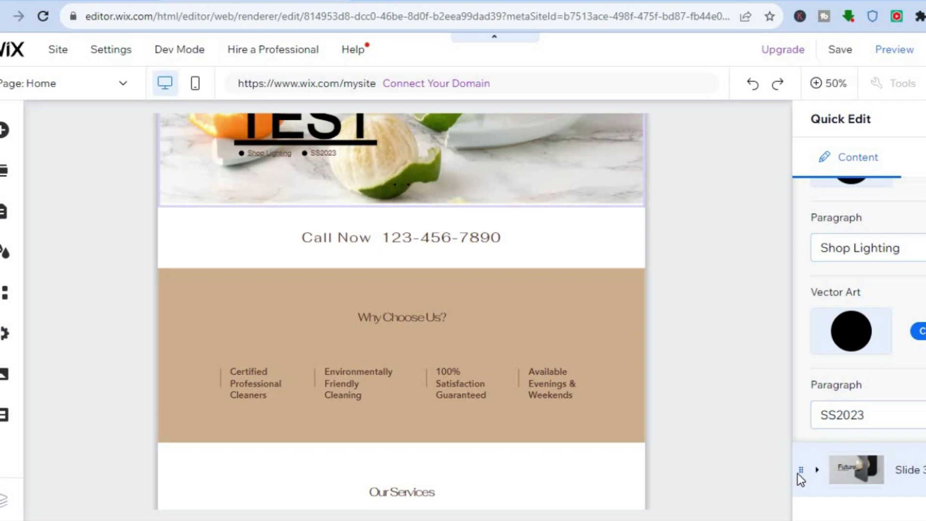
left_click_drag(801, 468, 795, 380)
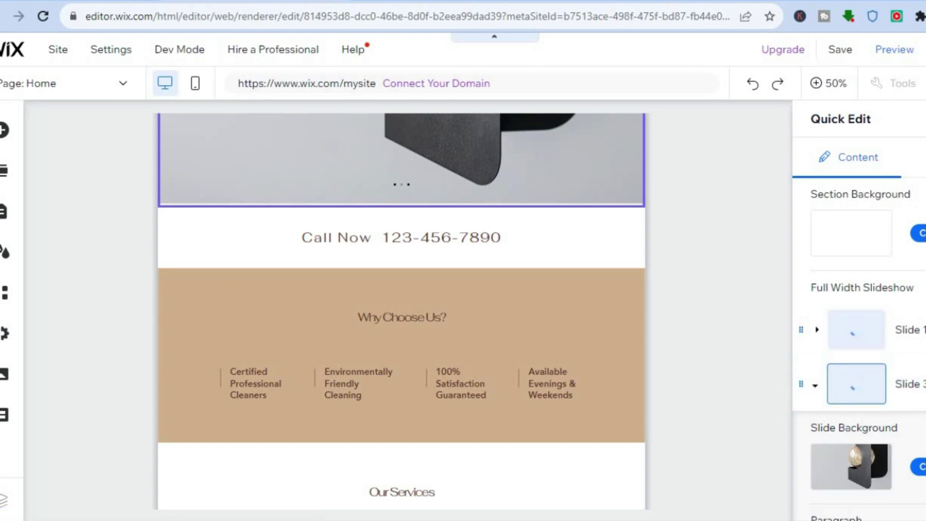
Step: Close Quick Edit to show the homepage slideshow at full size, on its 'Future.' slide
key("Escape")
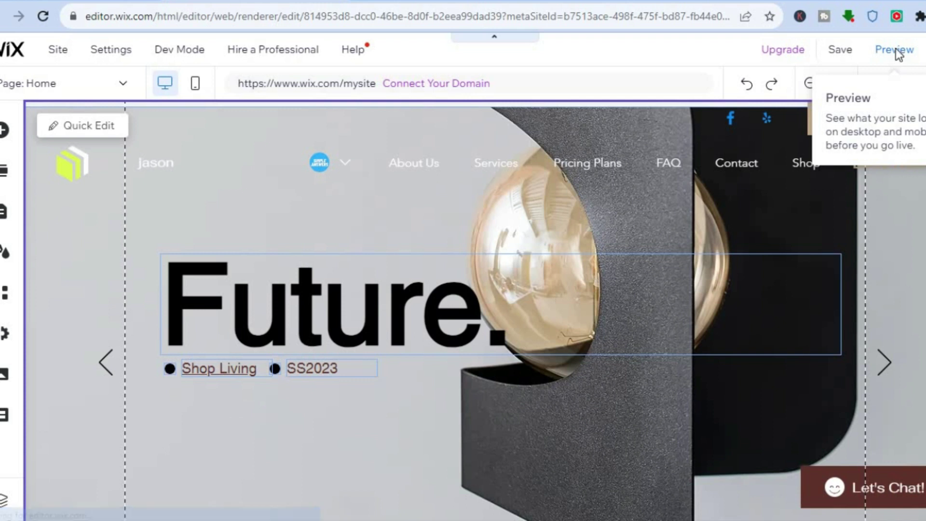
Step: Preview the site and watch the slideshow cycle through the Future., TEST and Citizen. slides
left_click(896, 51)
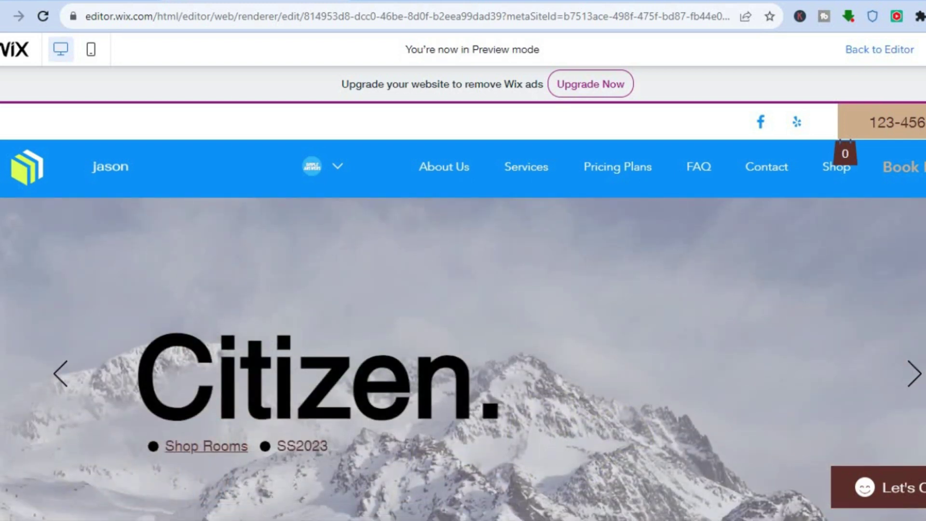
scroll(464, 359, "down", 2)
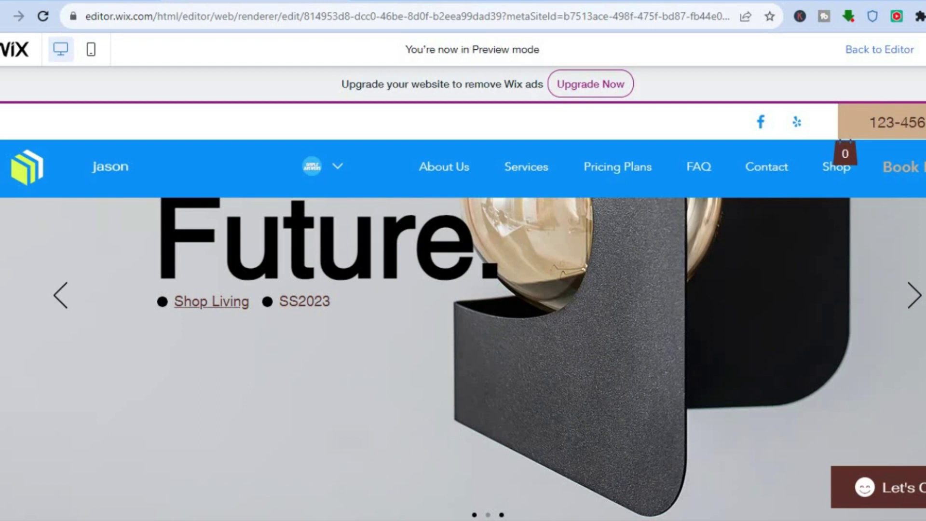
scroll(463, 359, "down", 3)
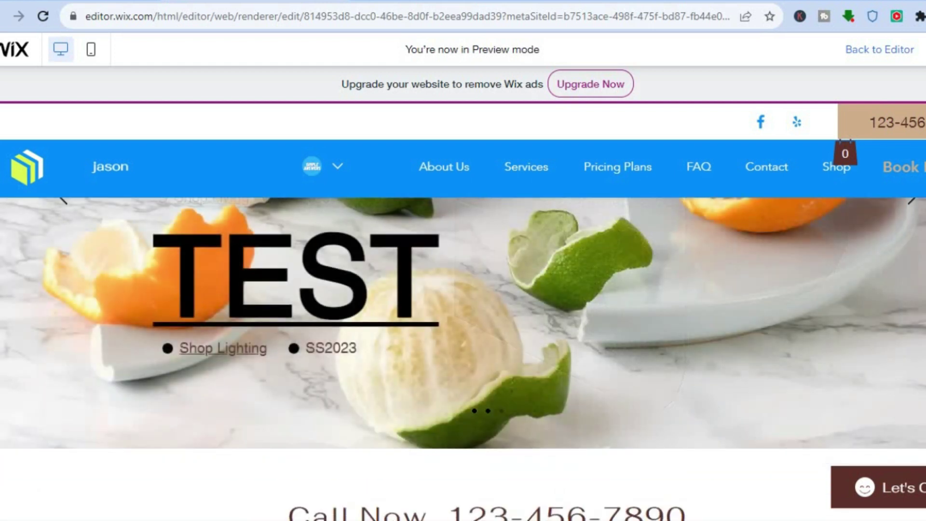
scroll(463, 359, "up", 3)
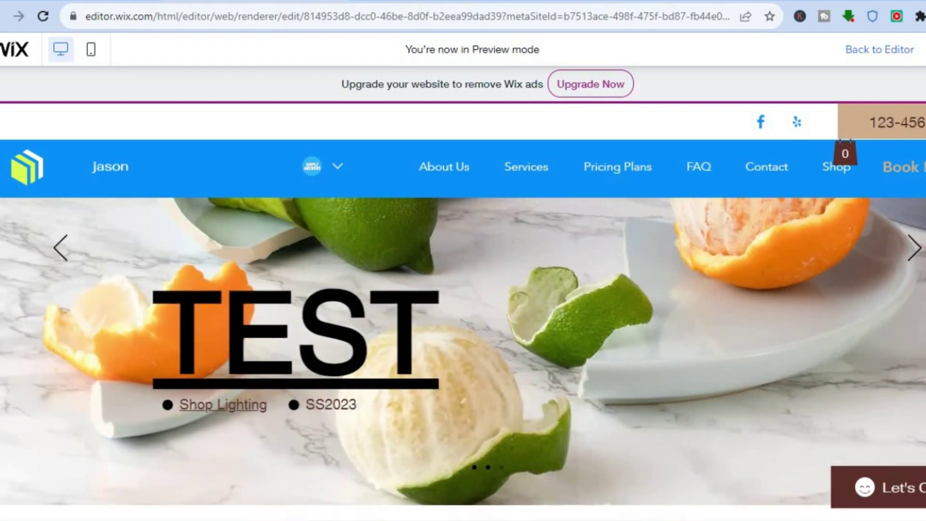
scroll(463, 359, "up", 1)
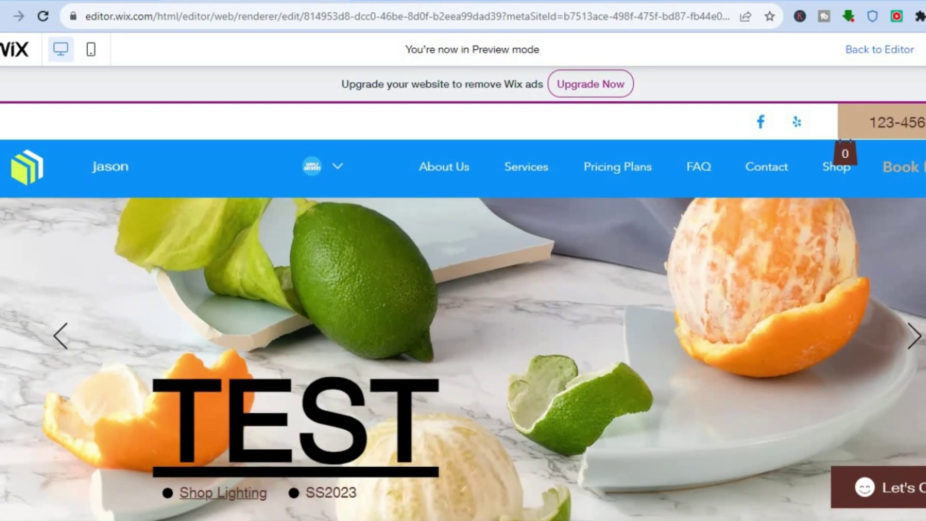
scroll(463, 360, "up", 2)
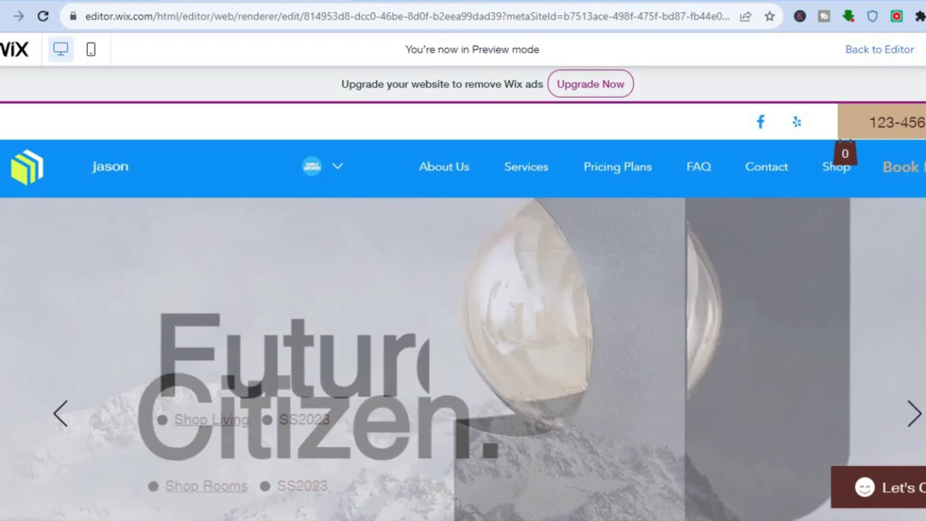
scroll(594, 341, "down", 2)
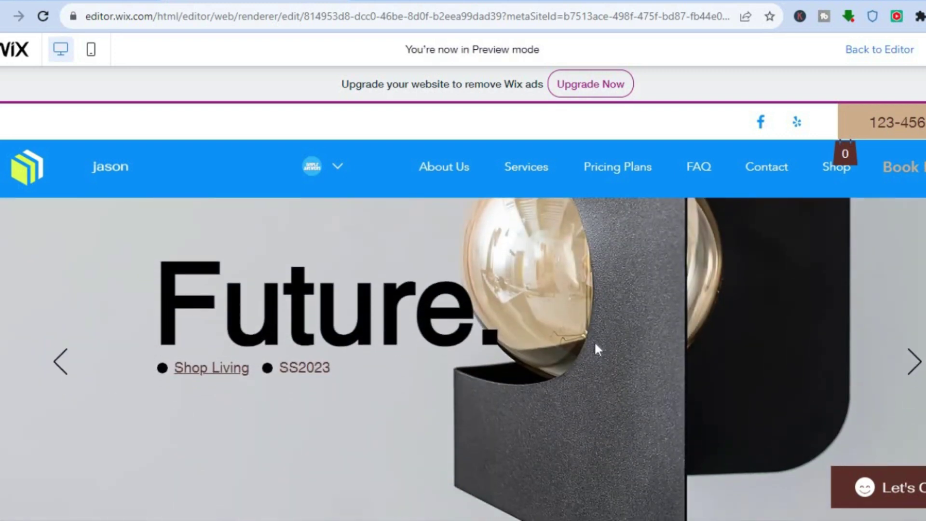